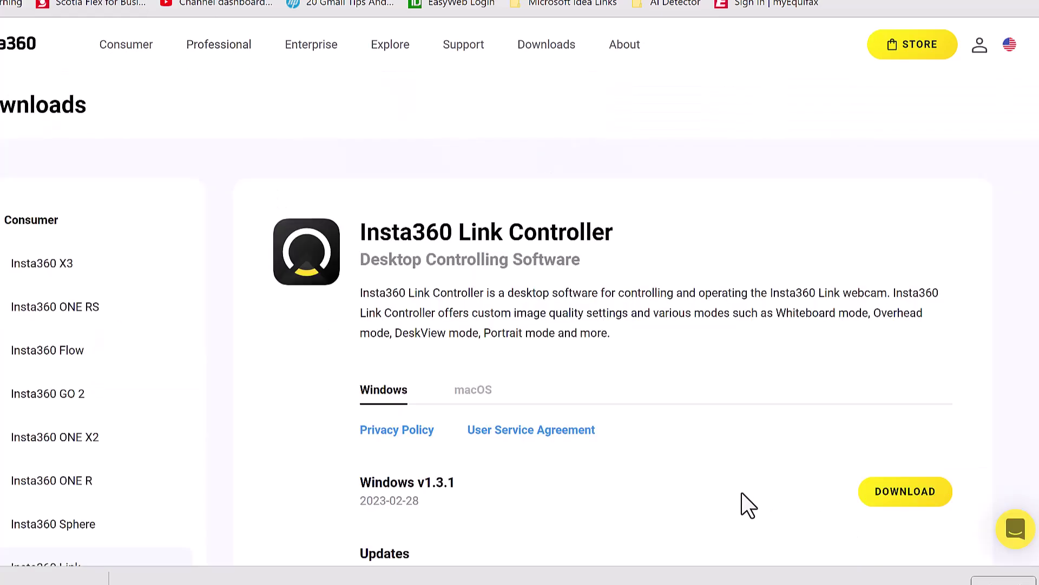
{"action": "scroll", "coordinate": [741, 492], "scroll_direction": "down", "scroll_amount": 1}
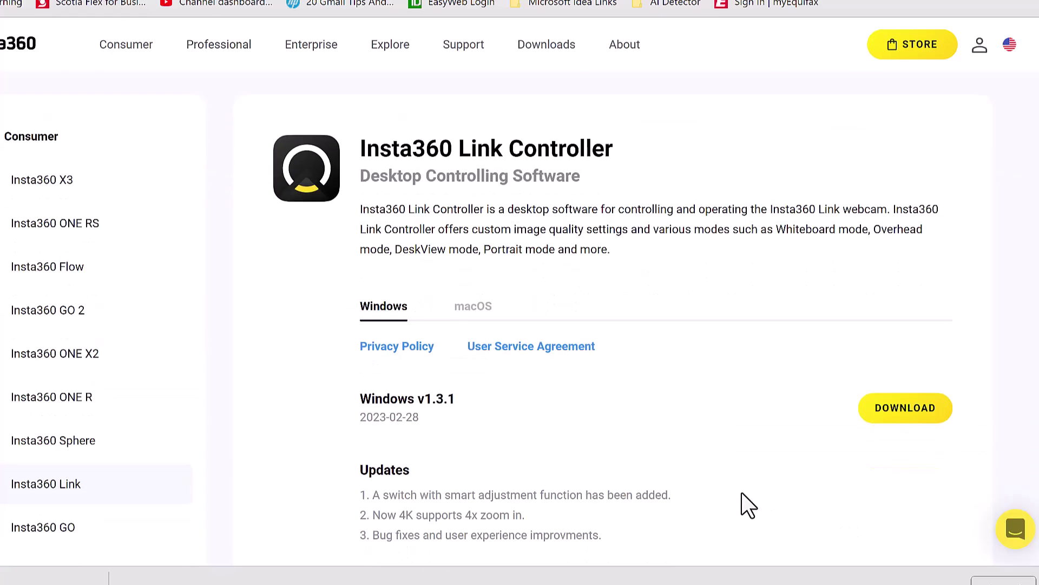
{"action": "scroll", "coordinate": [716, 454], "scroll_direction": "down", "scroll_amount": 1}
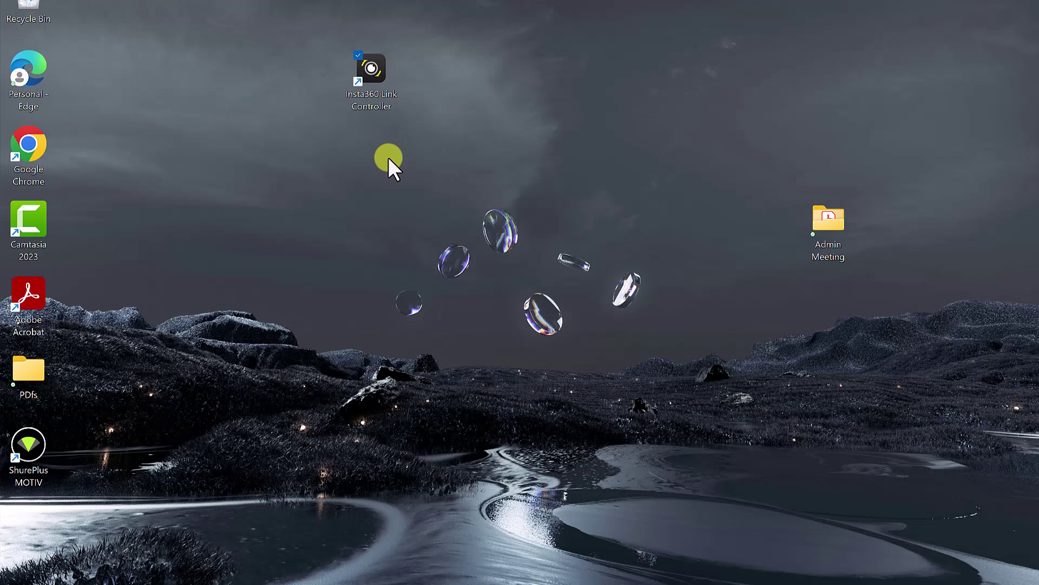
Launch Insta360 Link Controller from the desktop and recall the saved Position 2 preset
{"action": "double_click", "coordinate": [373, 70]}
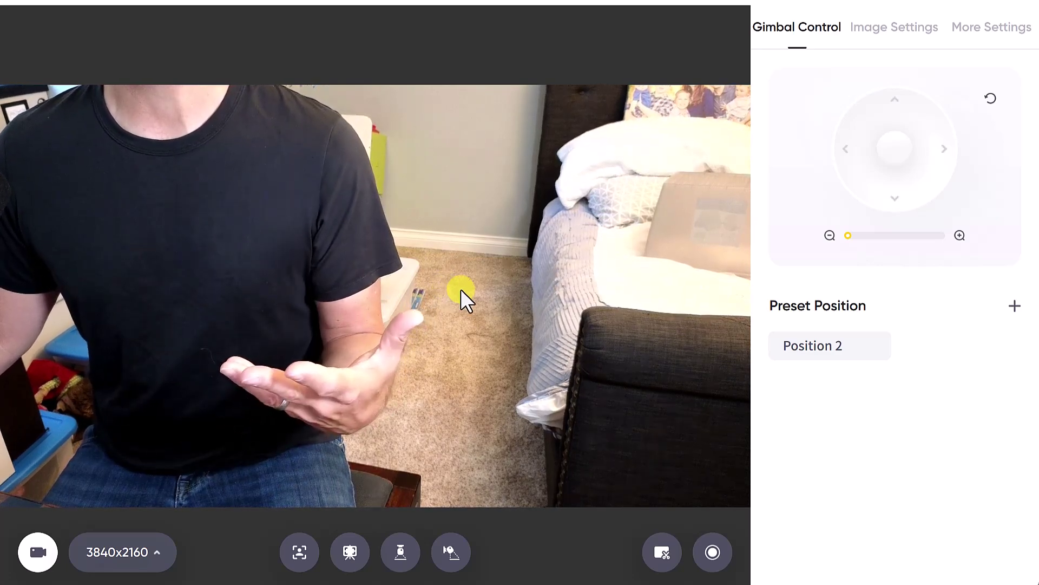
{"action": "left_click", "coordinate": [837, 358]}
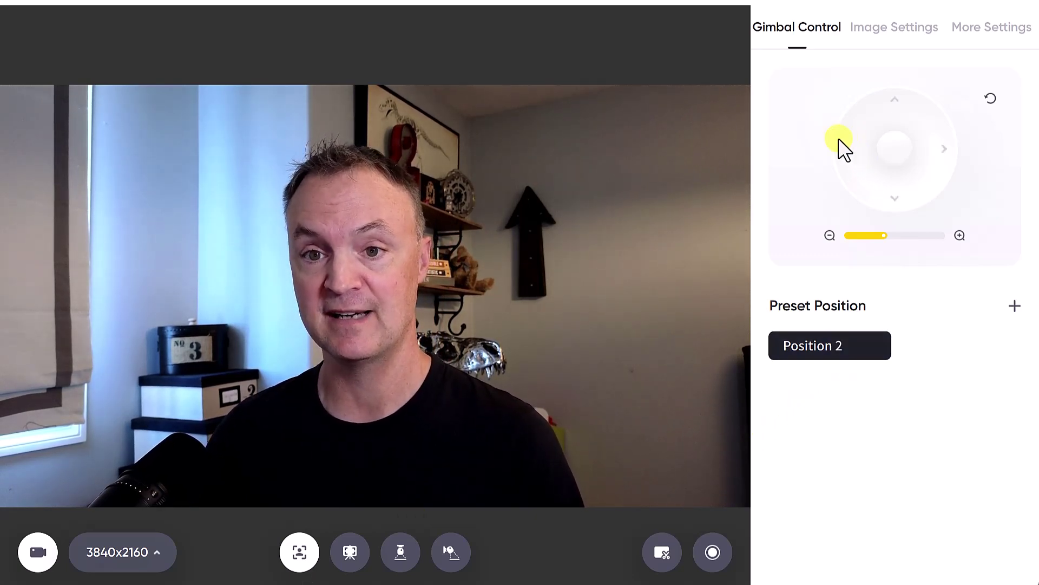
Tilt the camera, save the framing as preset Position 1, then test both presets
{"action": "mouse_move", "coordinate": [900, 135]}
{"action": "left_mouse_down"}
{"action": "mouse_move", "coordinate": [897, 106]}
{"action": "mouse_move", "coordinate": [896, 155]}
{"action": "mouse_move", "coordinate": [929, 156]}
{"action": "mouse_move", "coordinate": [905, 184]}
{"action": "mouse_move", "coordinate": [900, 169]}
{"action": "mouse_move", "coordinate": [898, 195]}
{"action": "left_mouse_up"}
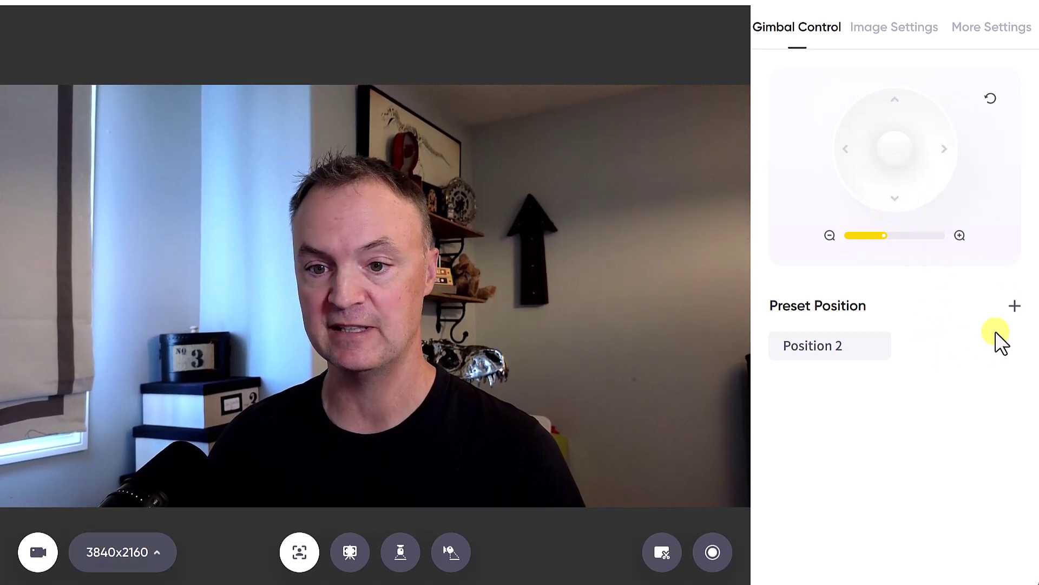
{"action": "left_click", "coordinate": [1015, 307]}
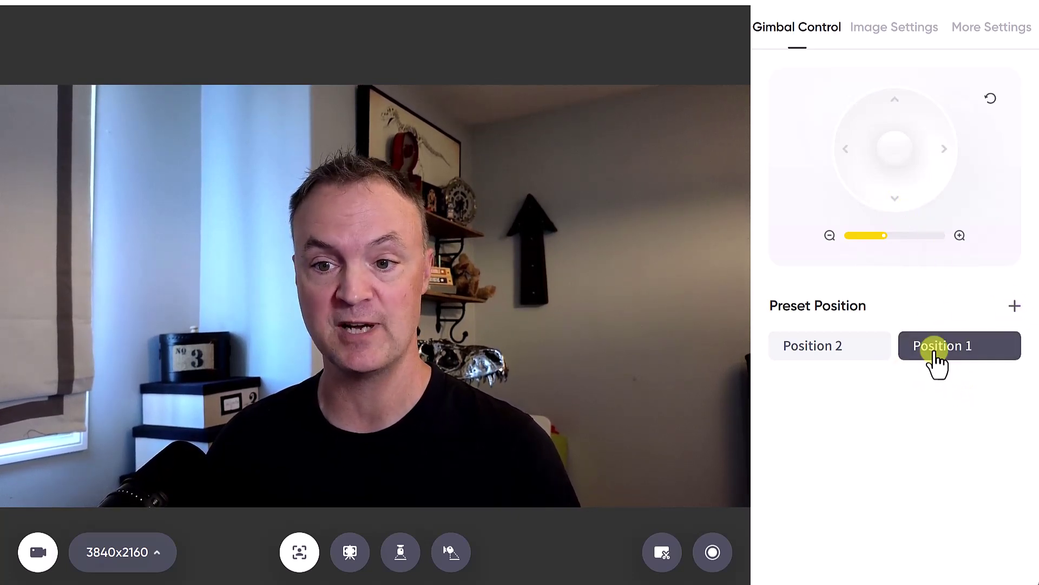
{"action": "left_click", "coordinate": [798, 349]}
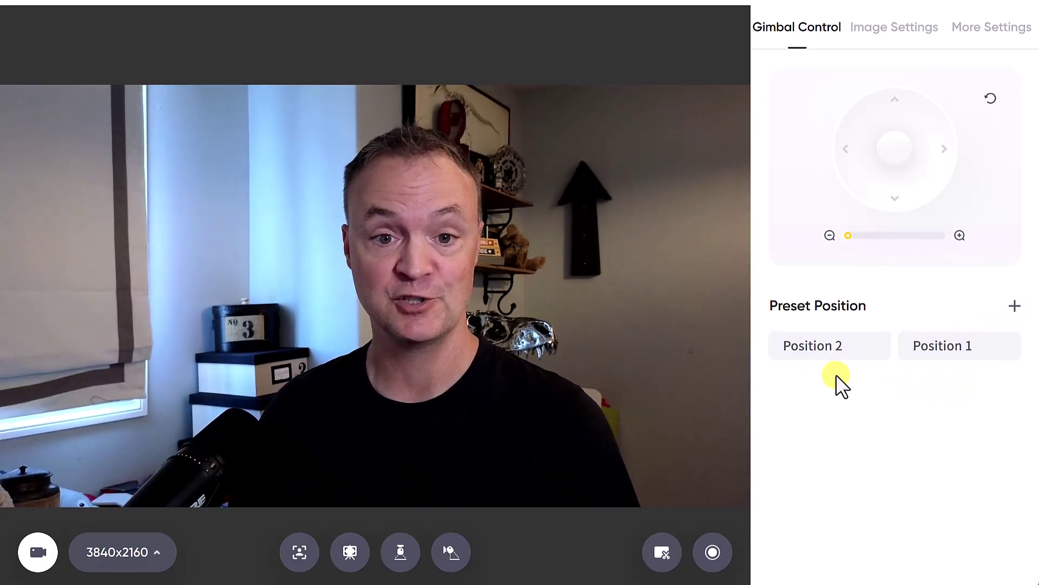
{"action": "left_click", "coordinate": [924, 351]}
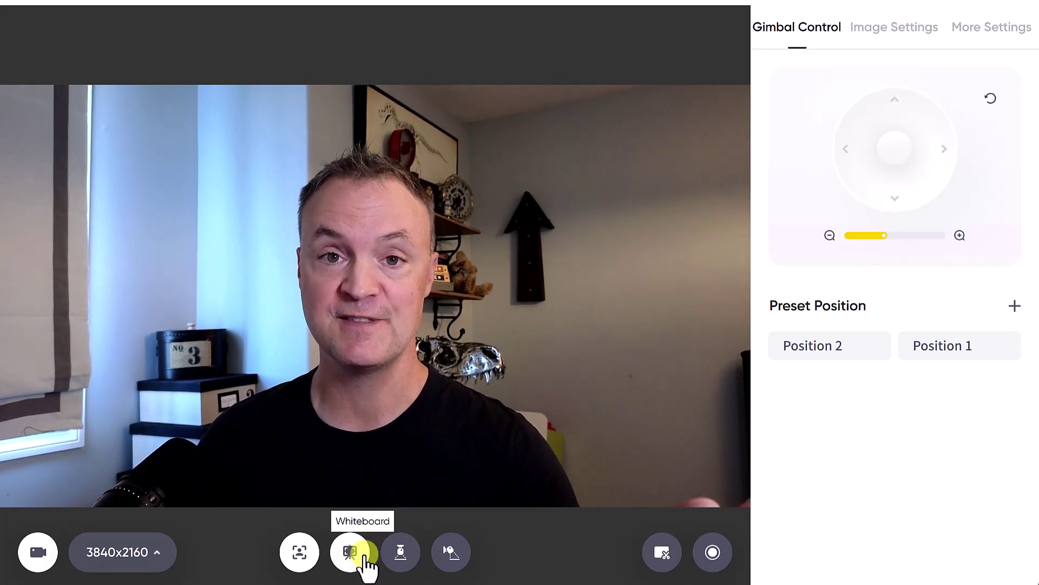
Turn on Whiteboard mode, then switch the feed to DeskView Mode
{"action": "left_click", "coordinate": [350, 553]}
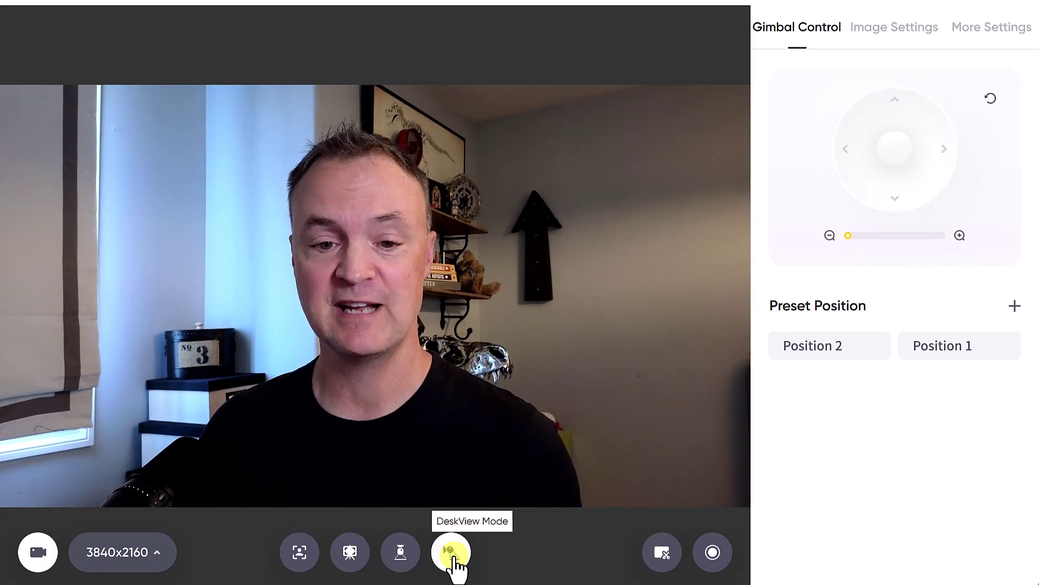
{"action": "left_click", "coordinate": [452, 558]}
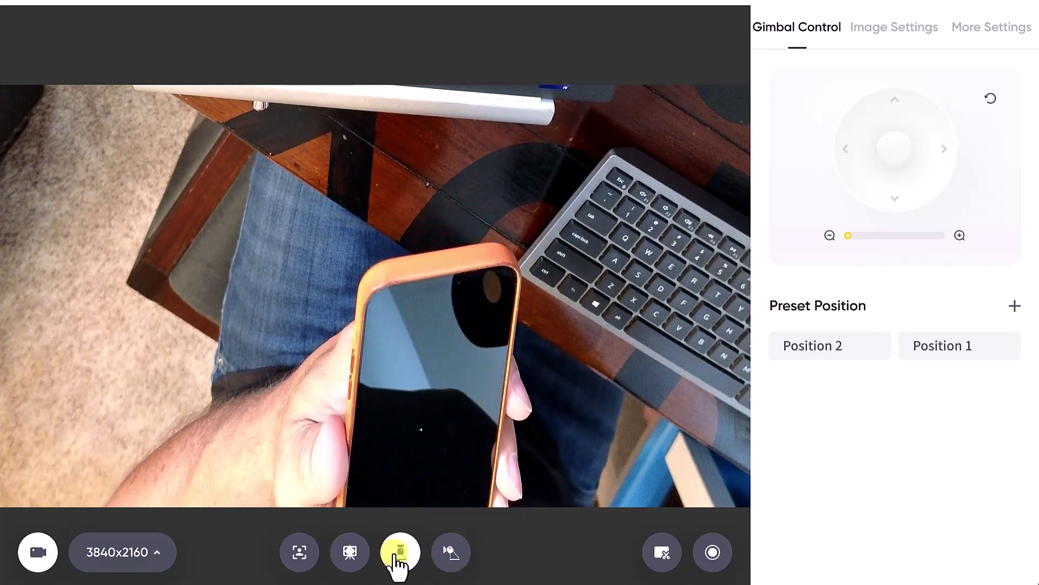
Exit DeskView and restore the normal front-facing face view
{"action": "left_click", "coordinate": [301, 554]}
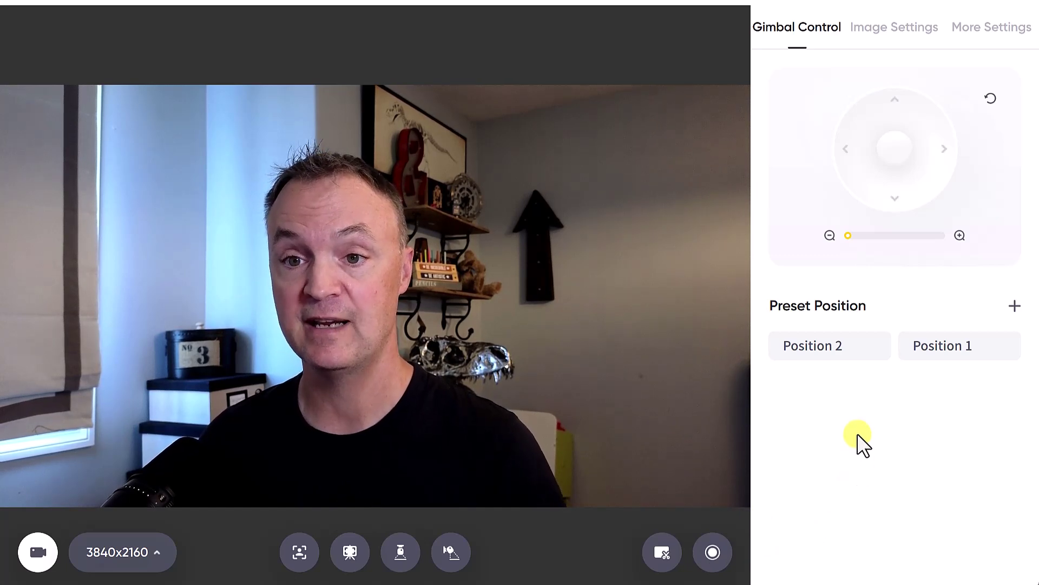
Open the Image Settings tab showing exposure, white balance and image sliders
{"action": "left_click", "coordinate": [898, 32]}
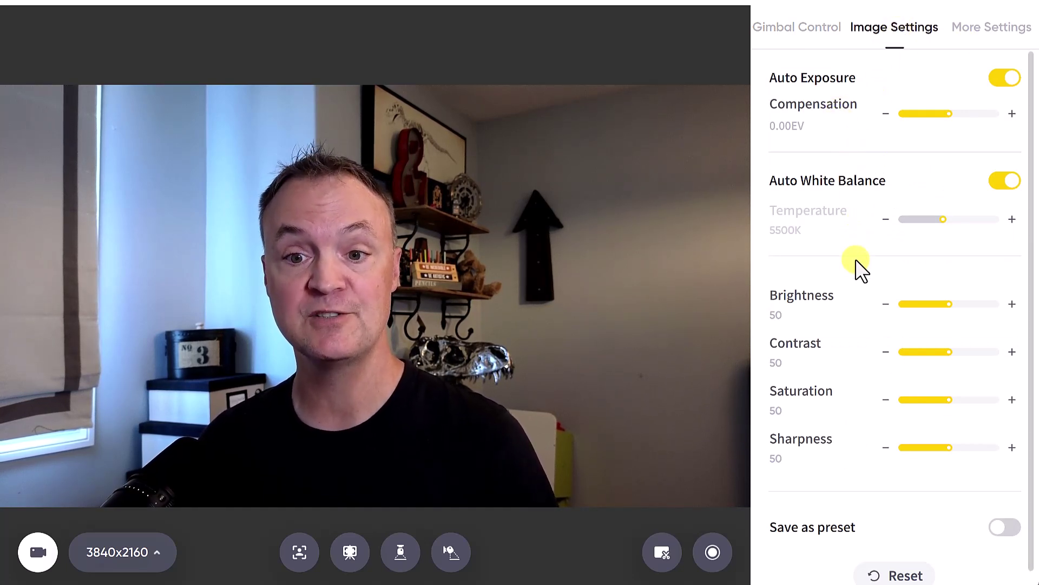
{"action": "scroll", "coordinate": [871, 455], "scroll_direction": "down", "scroll_amount": 1}
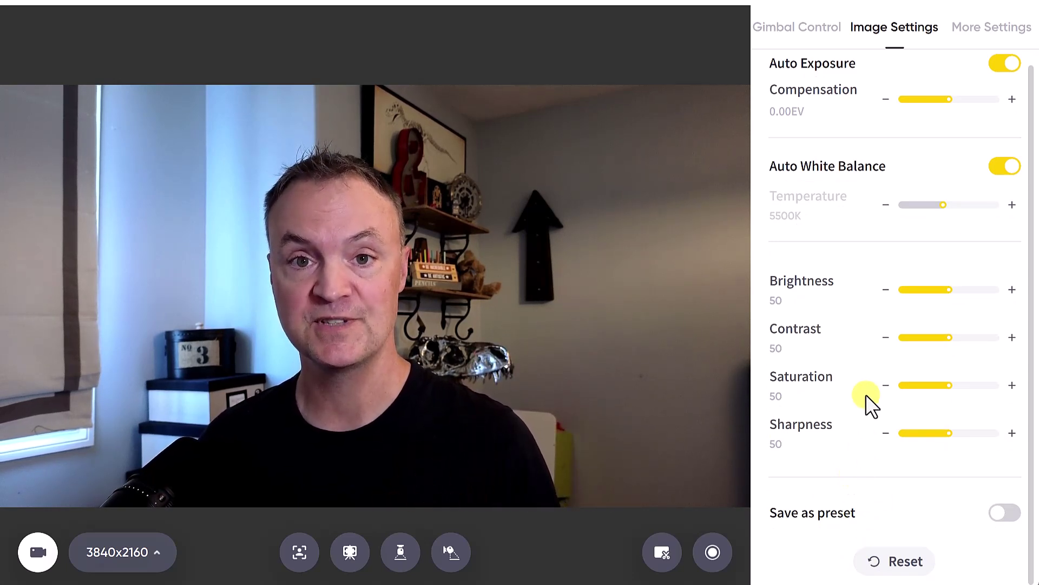
{"action": "scroll", "coordinate": [831, 157], "scroll_direction": "up", "scroll_amount": 1}
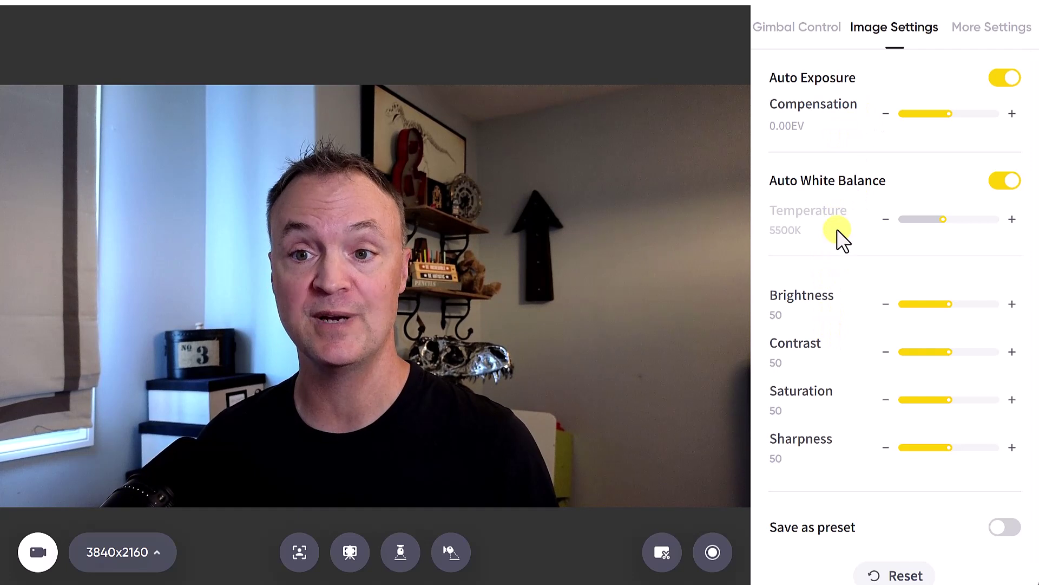
Open More Settings and check the tracking speed choices, keeping Normal
{"action": "left_click", "coordinate": [984, 31]}
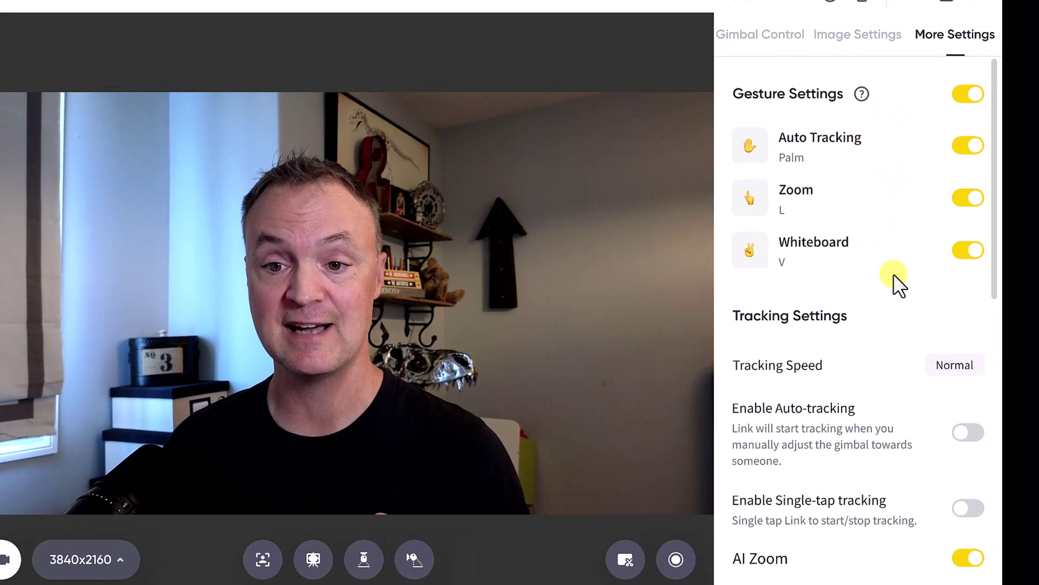
{"action": "scroll", "coordinate": [869, 260], "scroll_direction": "down", "scroll_amount": 3}
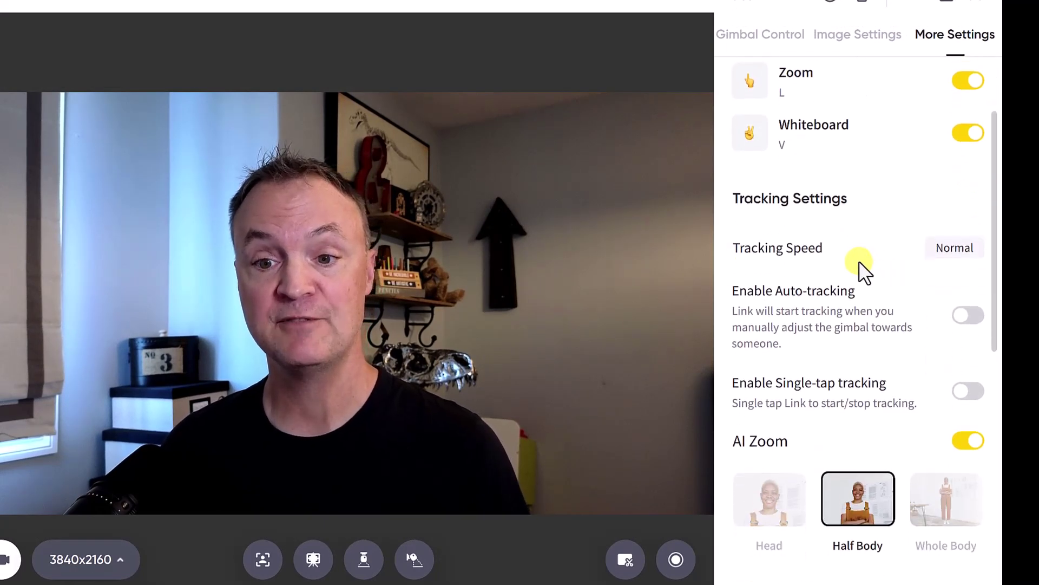
{"action": "left_click", "coordinate": [947, 252]}
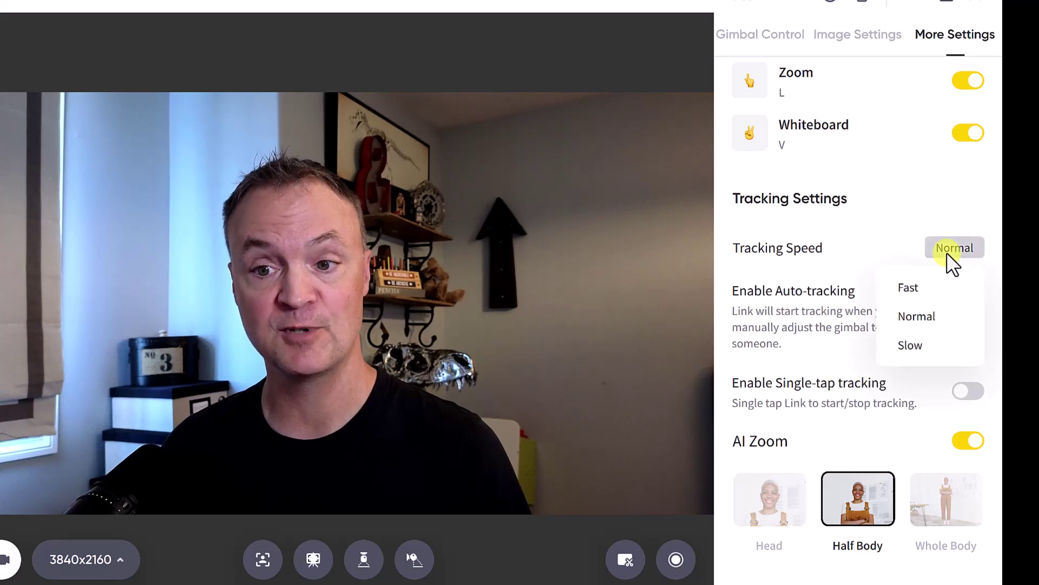
{"action": "left_click", "coordinate": [800, 297]}
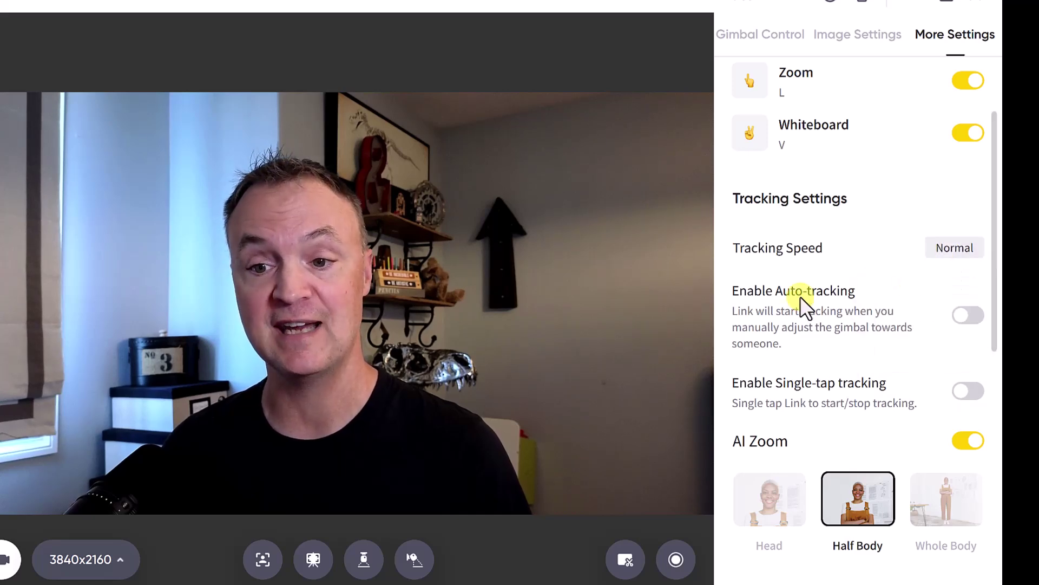
{"action": "scroll", "coordinate": [801, 297], "scroll_direction": "down", "scroll_amount": 3}
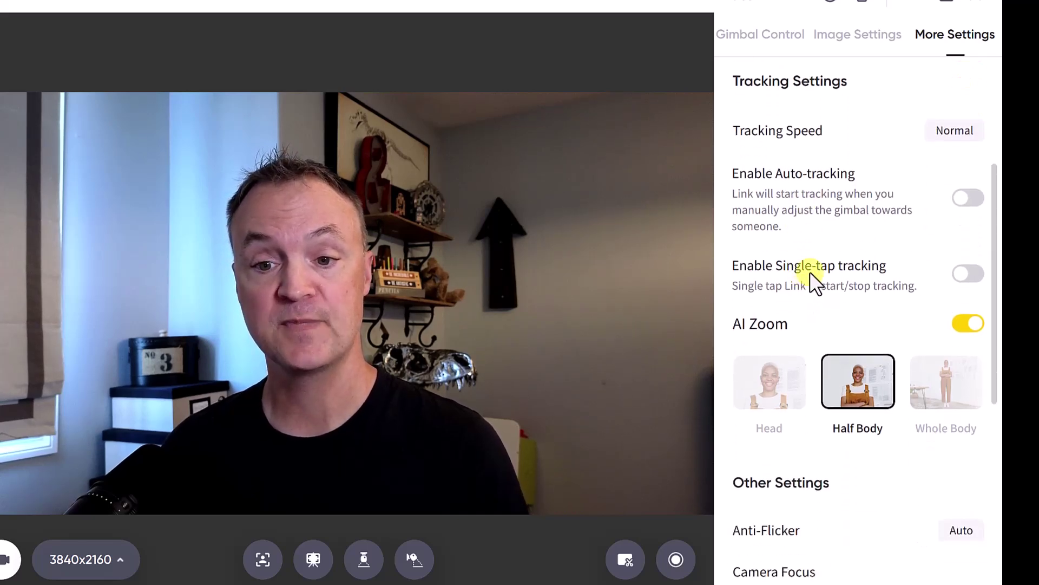
{"action": "scroll", "coordinate": [814, 281], "scroll_direction": "down", "scroll_amount": 3}
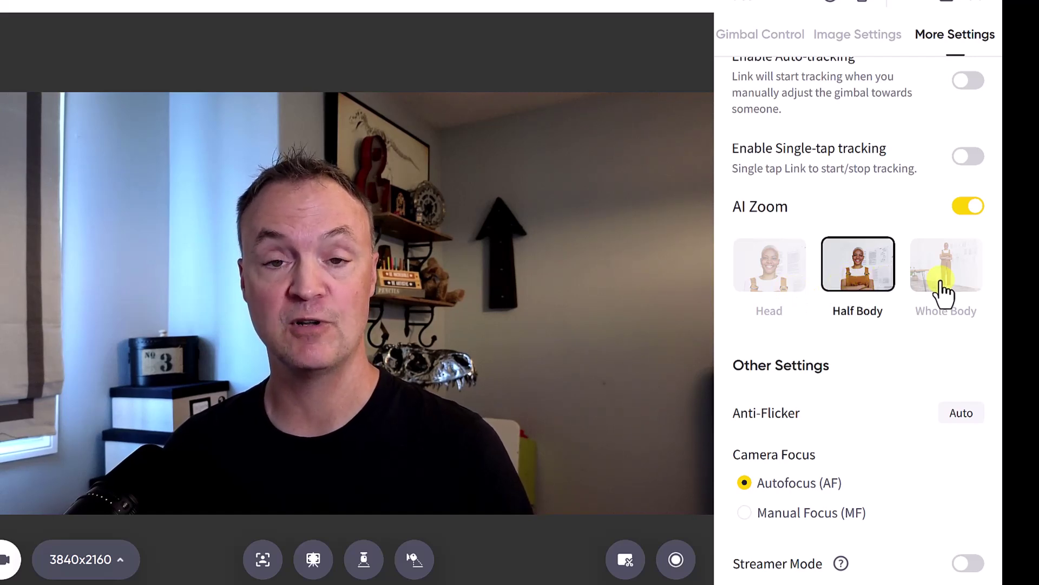
Compare the AI Zoom Head and Half Body framings, ending on Head
{"action": "left_click", "coordinate": [800, 284]}
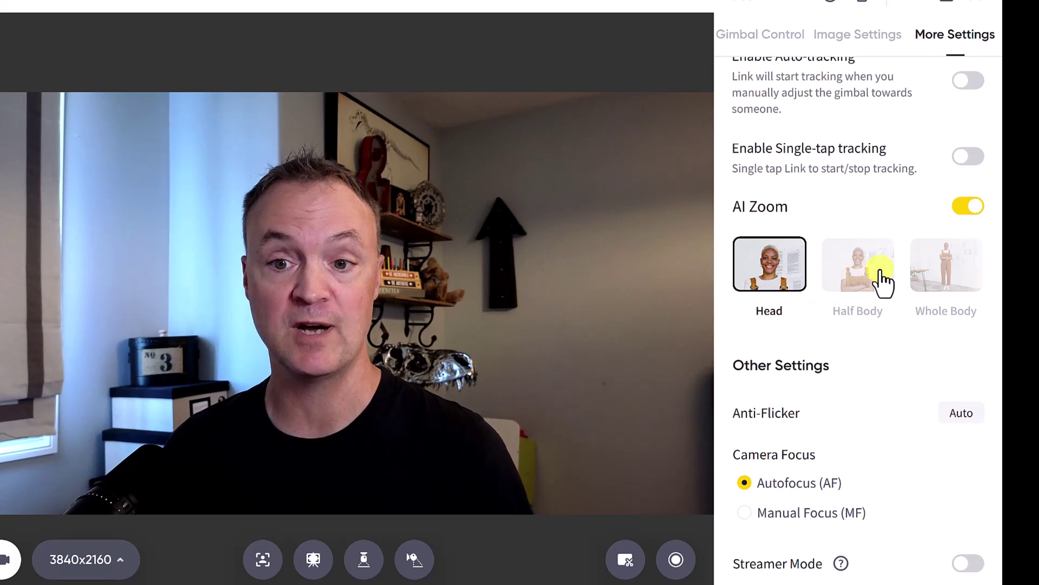
{"action": "left_click", "coordinate": [861, 280]}
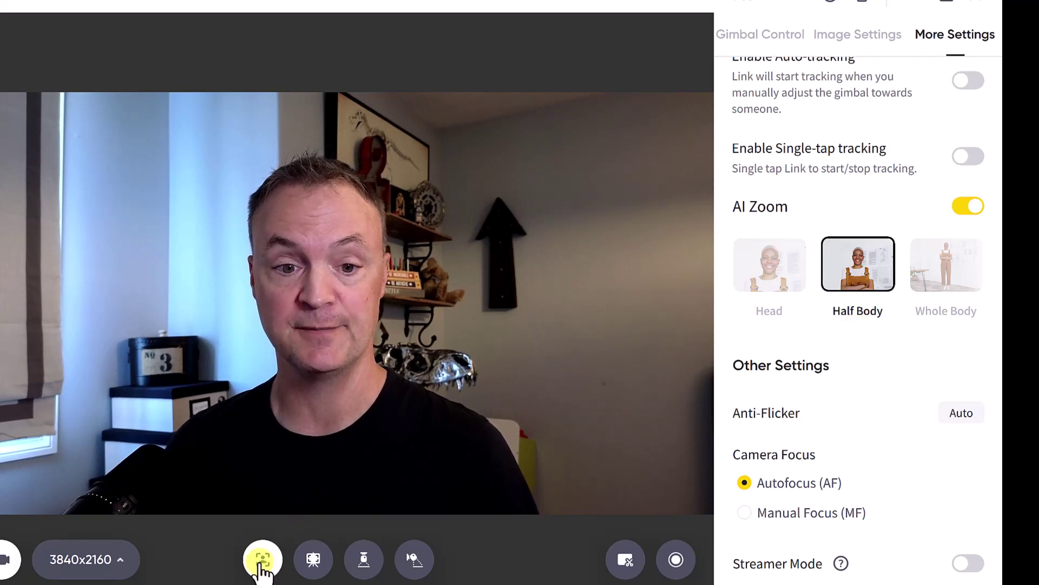
{"action": "left_click", "coordinate": [776, 283]}
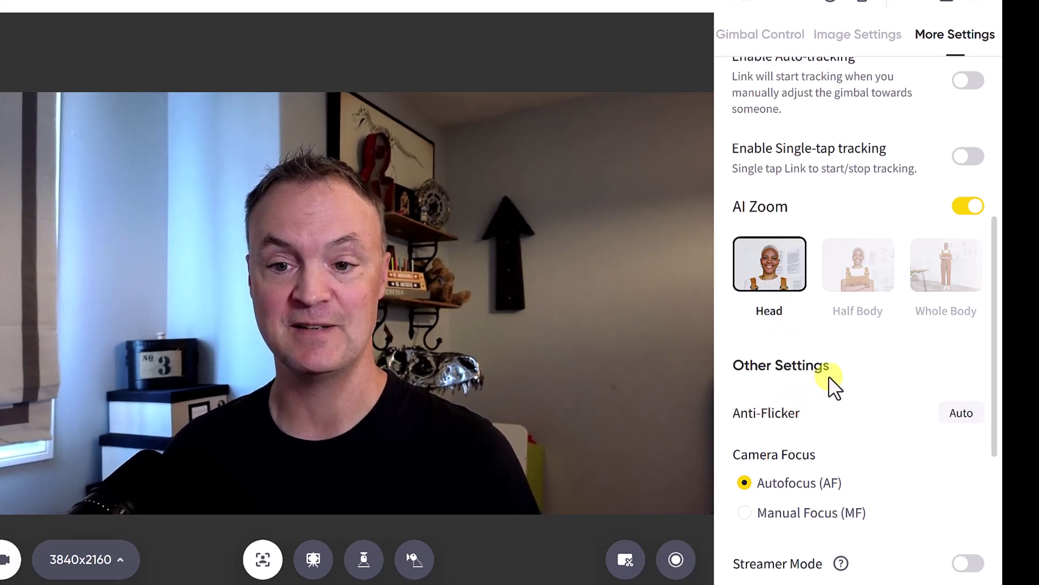
{"action": "scroll", "coordinate": [832, 374], "scroll_direction": "down", "scroll_amount": 3}
{"action": "scroll", "coordinate": [840, 367], "scroll_direction": "down", "scroll_amount": 3}
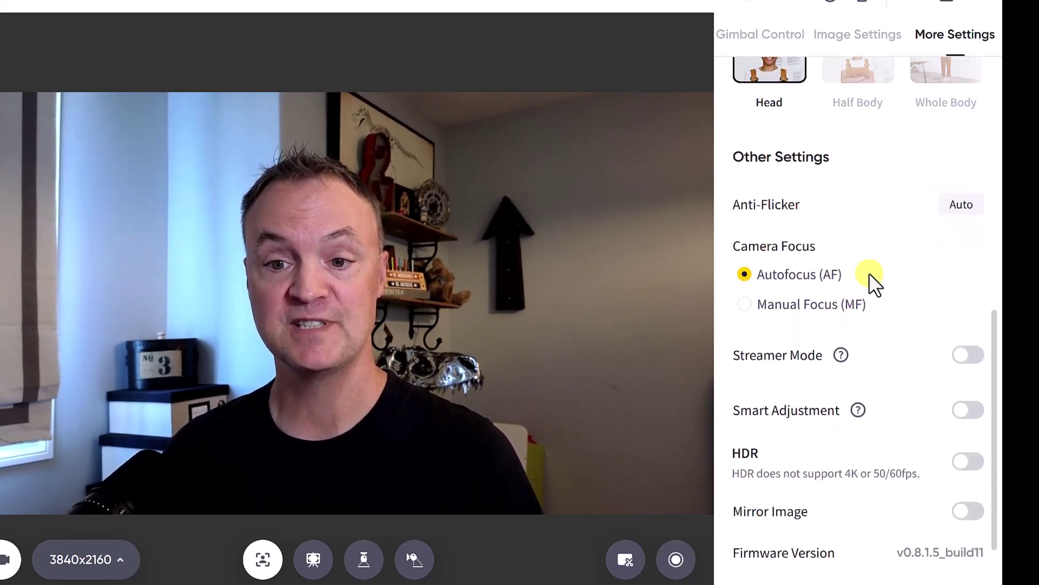
{"action": "scroll", "coordinate": [872, 282], "scroll_direction": "down", "scroll_amount": 2}
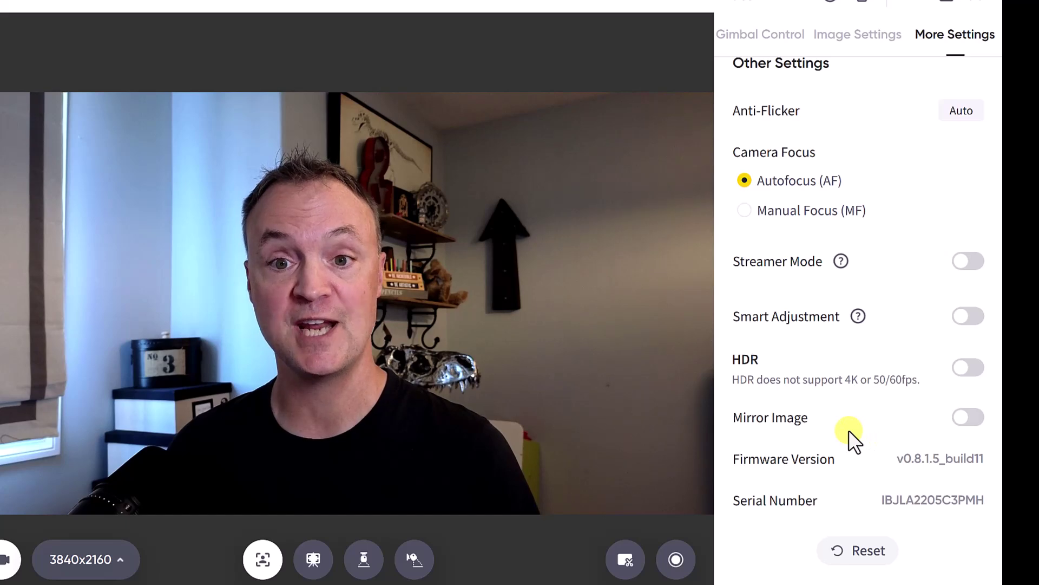
{"action": "scroll", "coordinate": [853, 430], "scroll_direction": "up", "scroll_amount": 3}
{"action": "scroll", "coordinate": [849, 426], "scroll_direction": "up", "scroll_amount": 5}
{"action": "scroll", "coordinate": [849, 431], "scroll_direction": "up", "scroll_amount": 3}
{"action": "scroll", "coordinate": [851, 428], "scroll_direction": "up", "scroll_amount": 2}
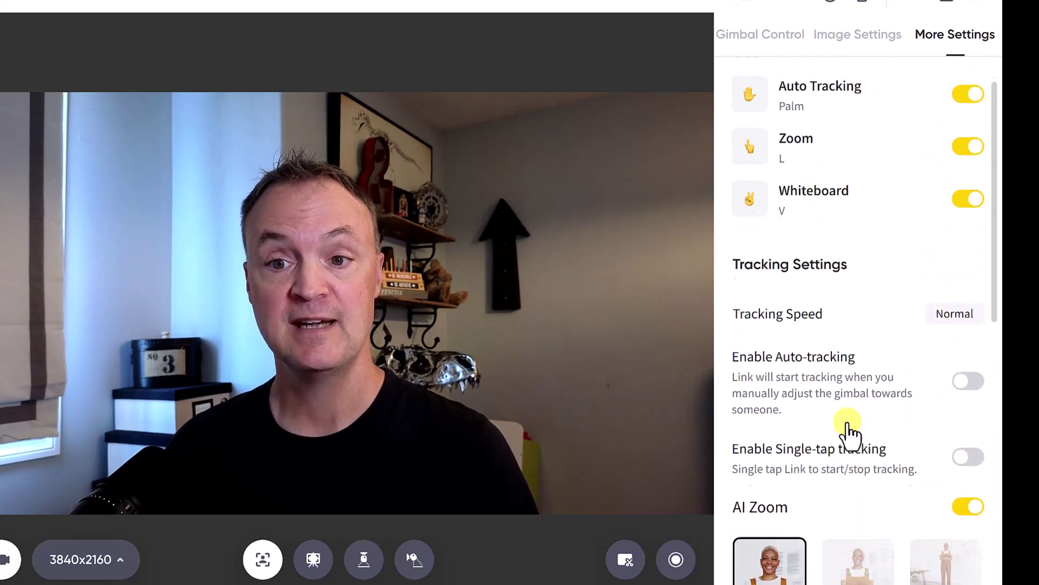
View and close the Hotkey shortcut list, then reopen the main menu
{"action": "left_click", "coordinate": [827, 2]}
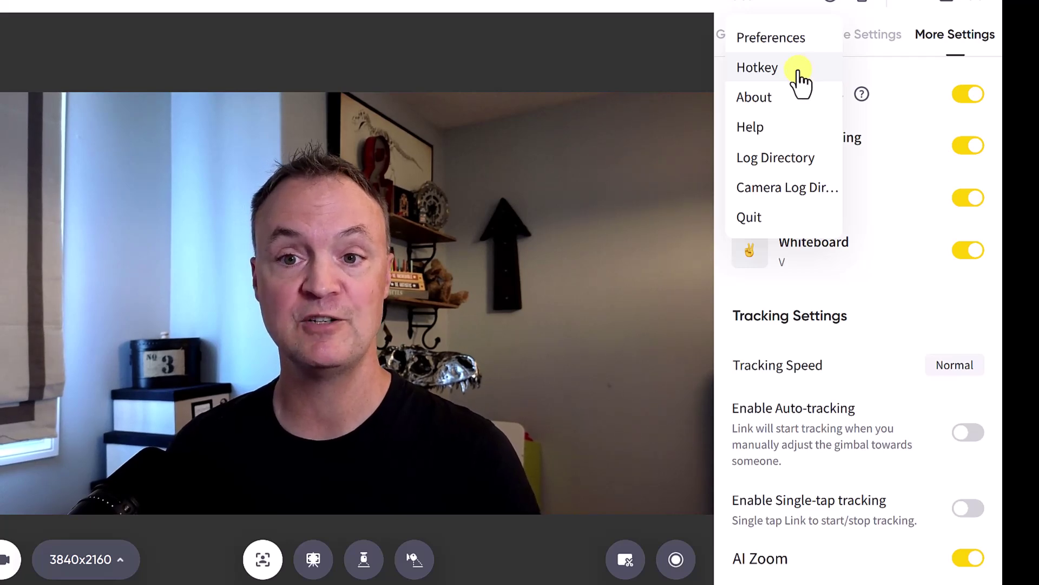
{"action": "left_click", "coordinate": [801, 80]}
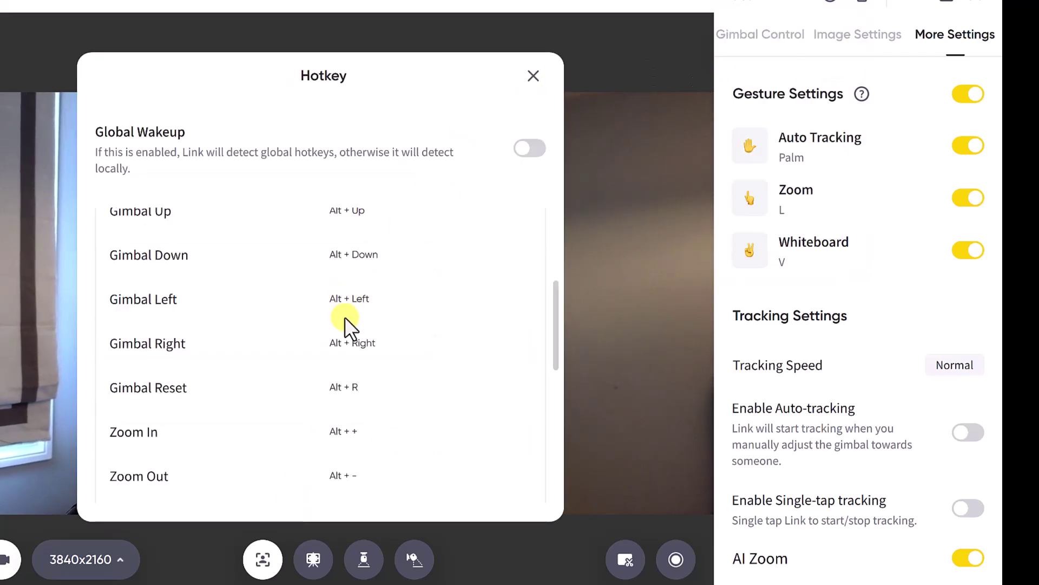
{"action": "scroll", "coordinate": [431, 288], "scroll_direction": "down", "scroll_amount": 5}
{"action": "scroll", "coordinate": [406, 311], "scroll_direction": "up", "scroll_amount": 1}
{"action": "scroll", "coordinate": [357, 319], "scroll_direction": "up", "scroll_amount": 1}
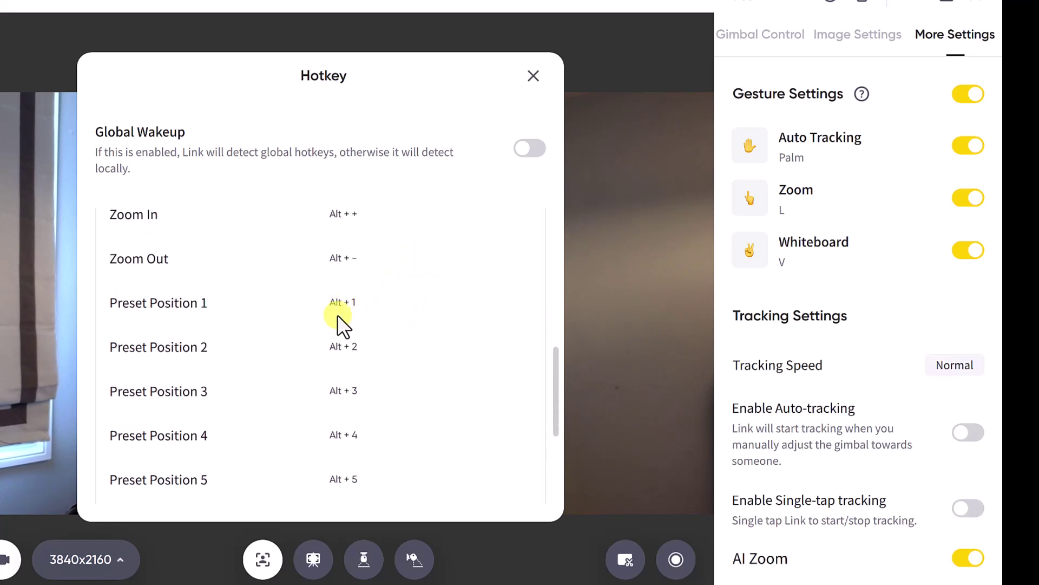
{"action": "scroll", "coordinate": [422, 276], "scroll_direction": "up", "scroll_amount": 3}
{"action": "scroll", "coordinate": [521, 162], "scroll_direction": "up", "scroll_amount": 3}
{"action": "left_click", "coordinate": [534, 76]}
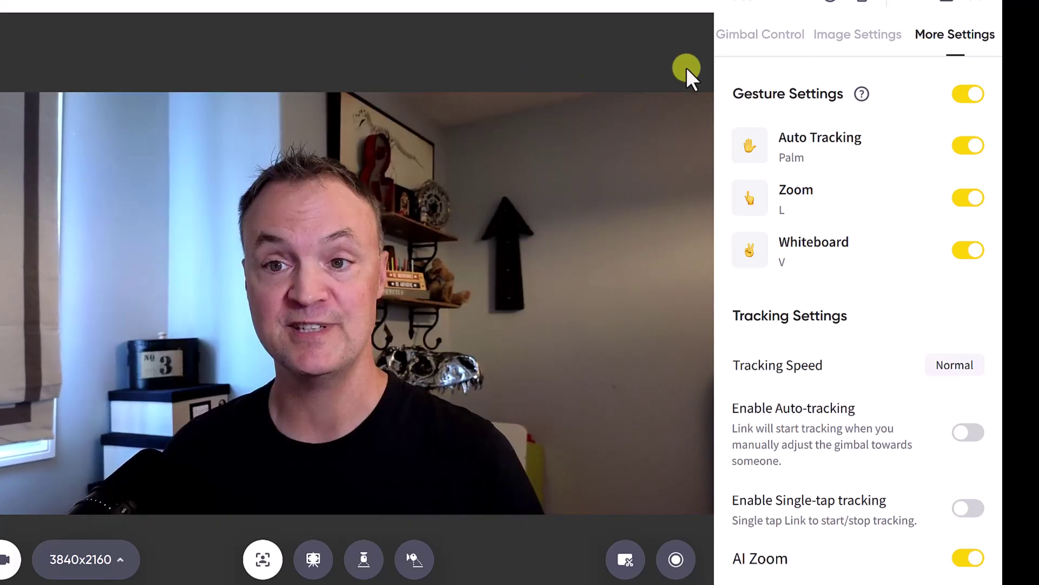
{"action": "left_click", "coordinate": [830, 5]}
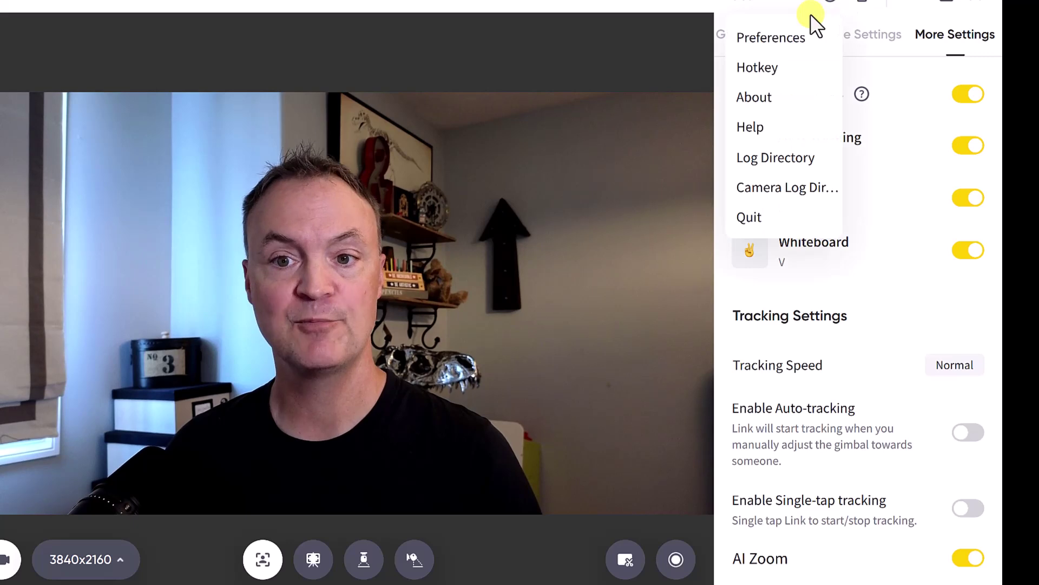
Open Preferences, inspect the Audio Device list unchanged, and close the dialog
{"action": "left_click", "coordinate": [771, 37]}
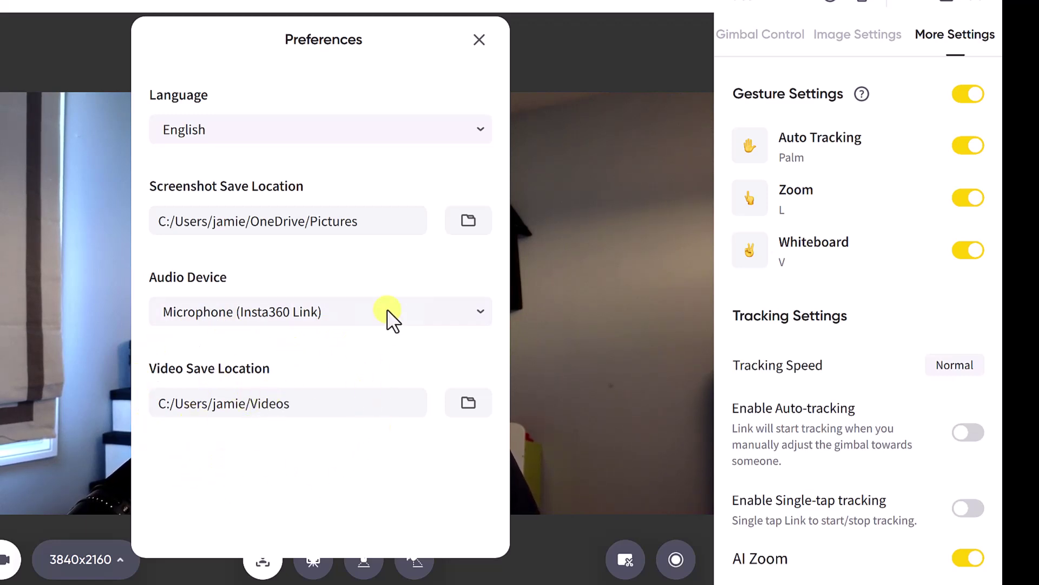
{"action": "left_click", "coordinate": [482, 317]}
{"action": "left_click", "coordinate": [454, 300]}
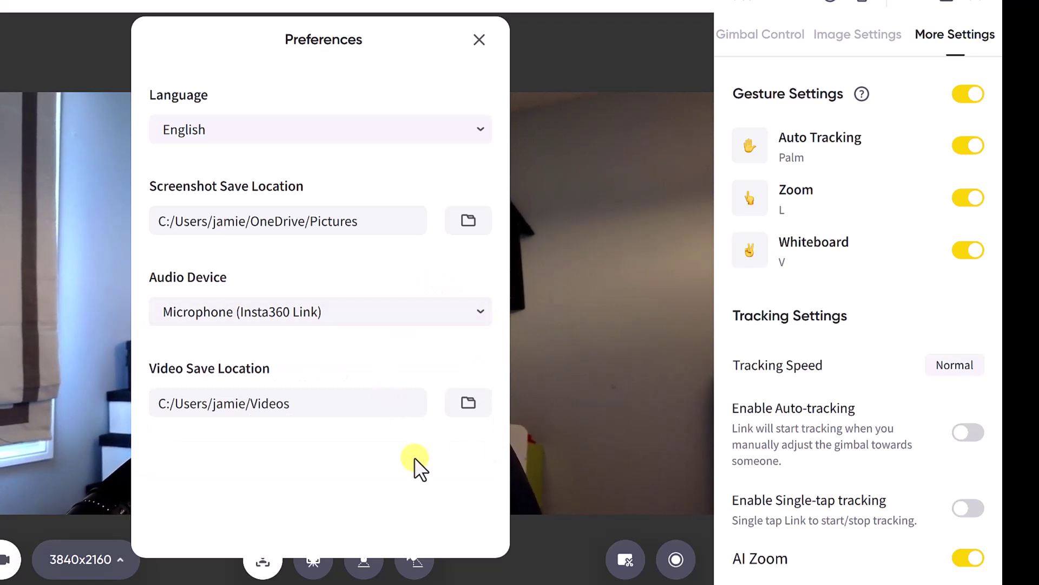
{"action": "left_click", "coordinate": [480, 39]}
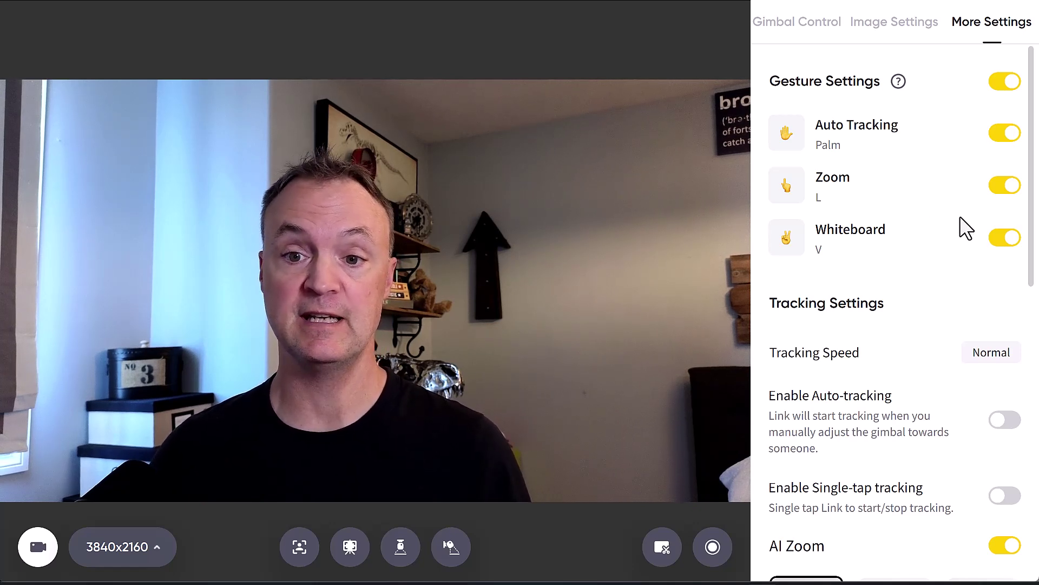
{"action": "scroll", "coordinate": [926, 259], "scroll_direction": "down", "scroll_amount": 3}
{"action": "scroll", "coordinate": [894, 389], "scroll_direction": "down", "scroll_amount": 3}
{"action": "scroll", "coordinate": [837, 333], "scroll_direction": "down", "scroll_amount": 3}
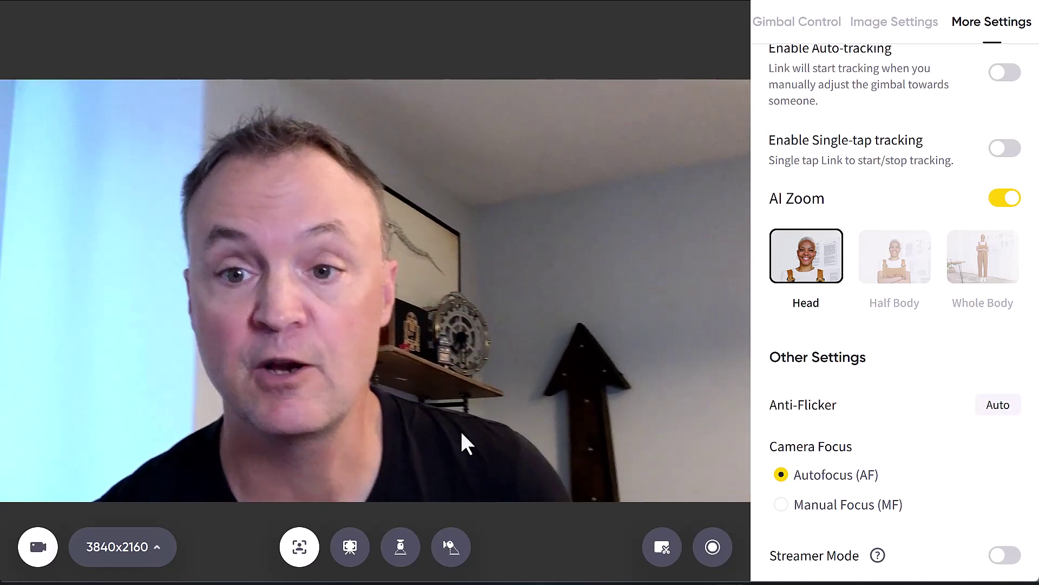
Switch AI Zoom to Half Body, then Whole Body, then Head, then Half Body
{"action": "left_click", "coordinate": [908, 268]}
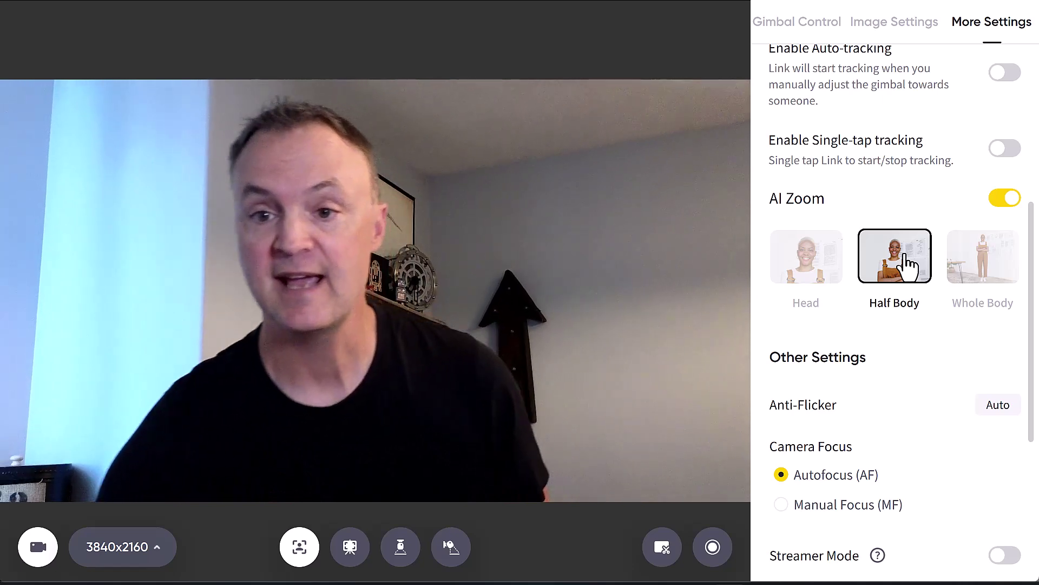
{"action": "left_click", "coordinate": [975, 272]}
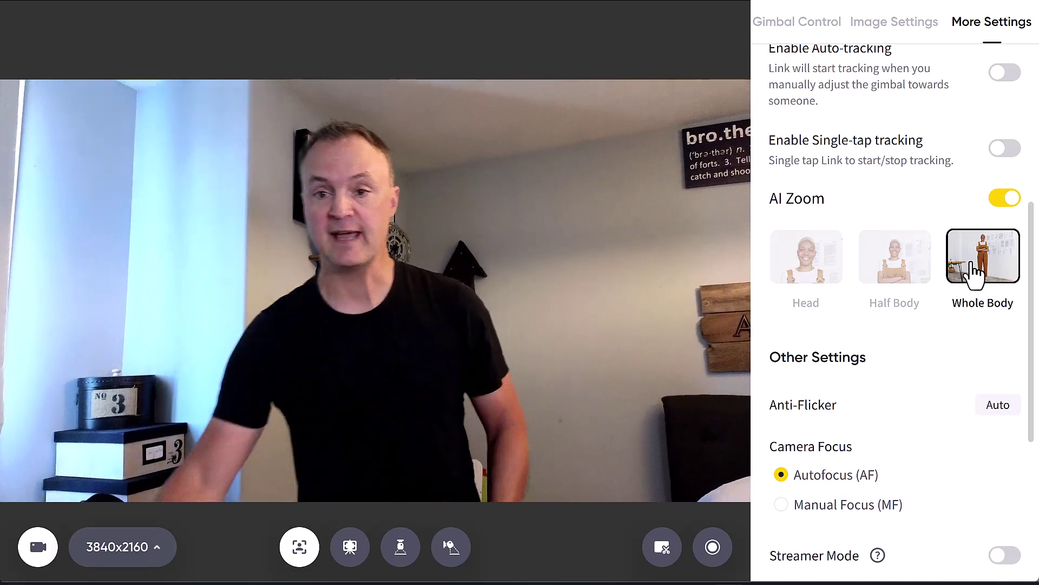
{"action": "left_click", "coordinate": [812, 277]}
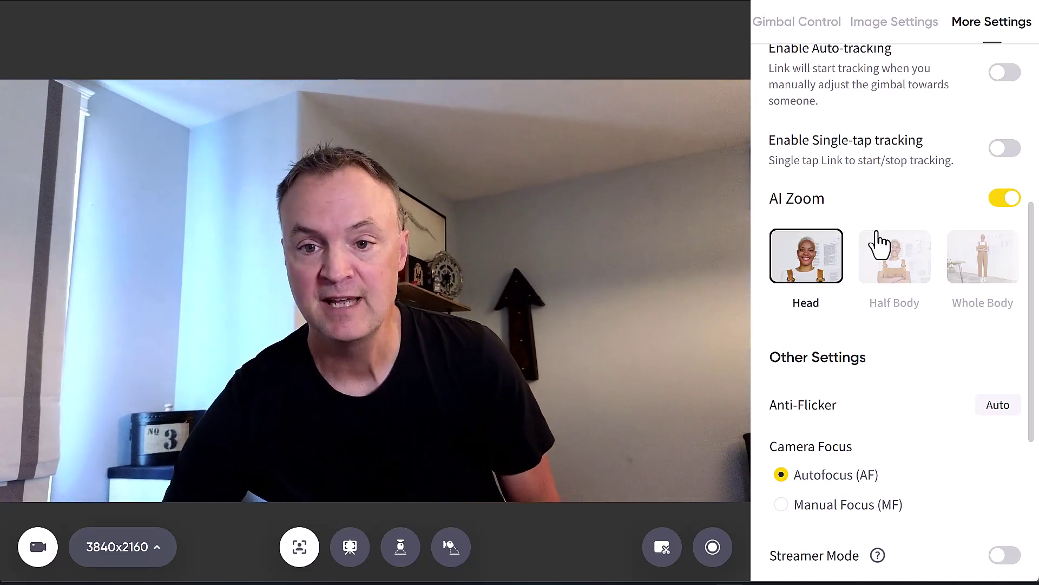
{"action": "left_click", "coordinate": [882, 244]}
{"action": "scroll", "coordinate": [889, 252], "scroll_direction": "up", "scroll_amount": 3}
{"action": "scroll", "coordinate": [893, 252], "scroll_direction": "up", "scroll_amount": 2}
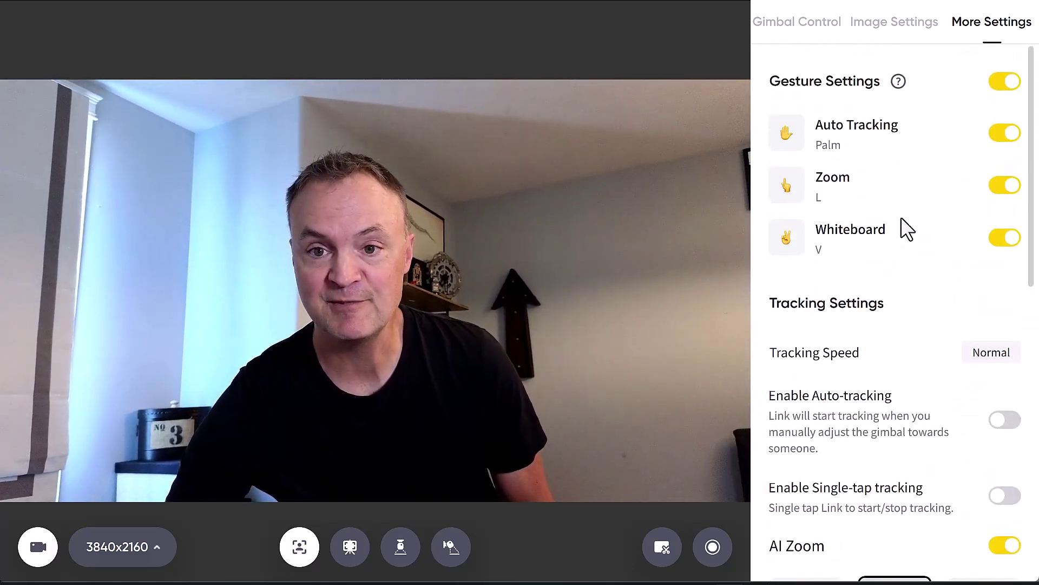